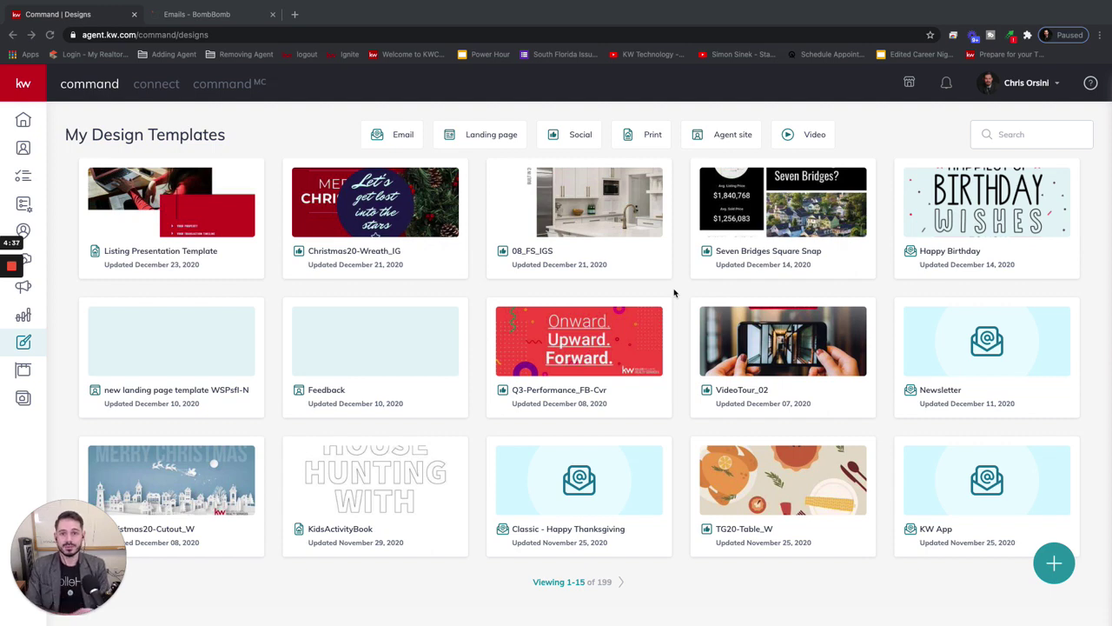
# - Open the TL Weekly update 121920 email in BombBomb and preview it in a new tab
pyautogui.click(211, 17)
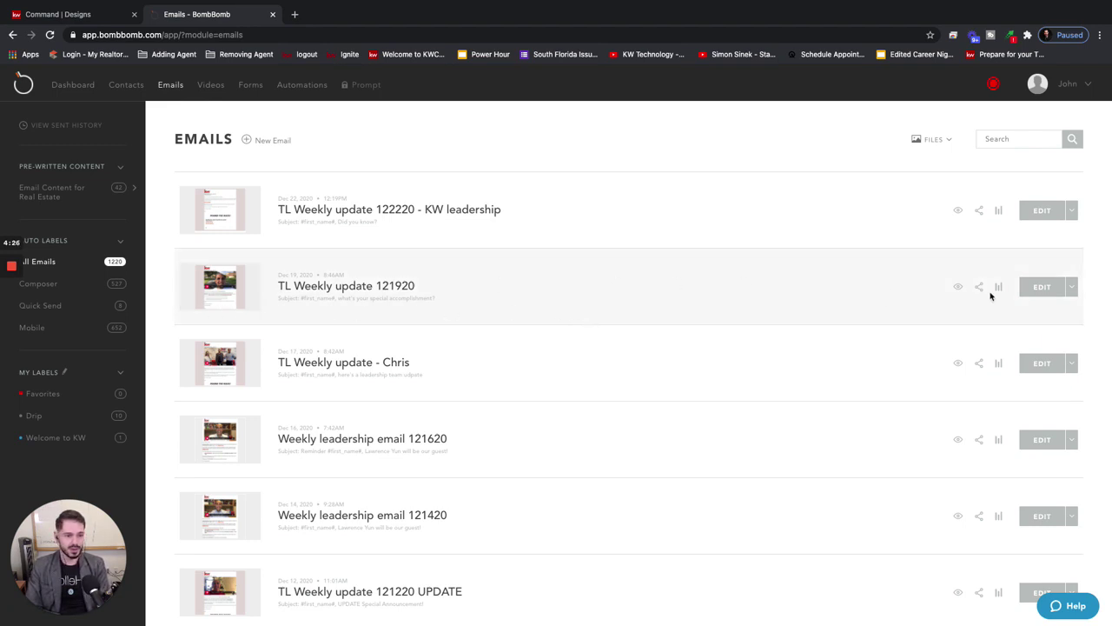
pyautogui.click(1042, 290)
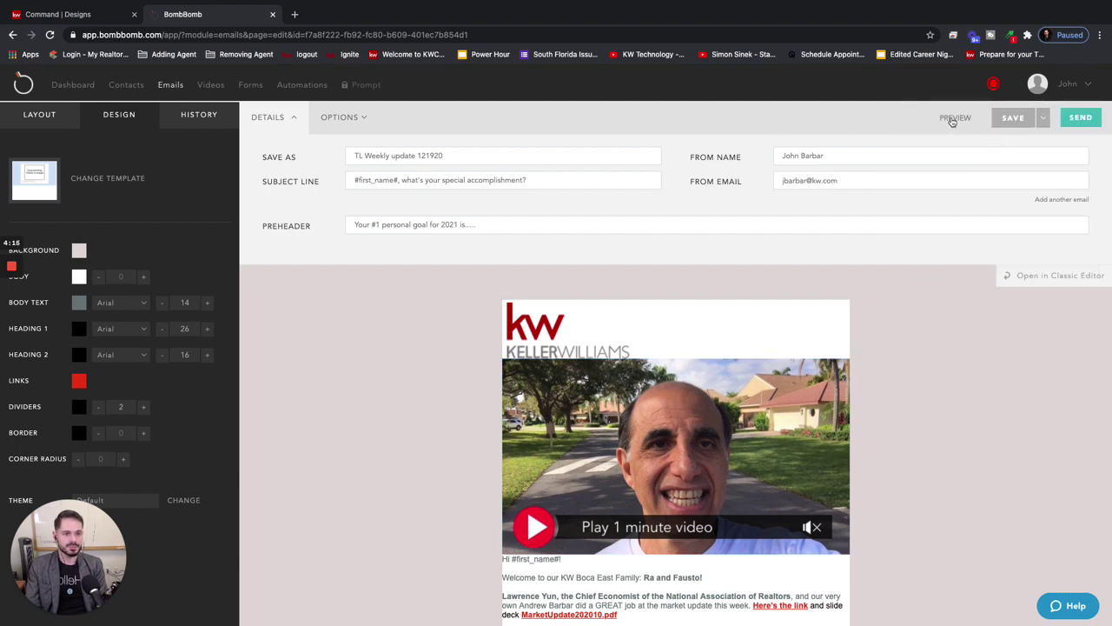
pyautogui.click(954, 122)
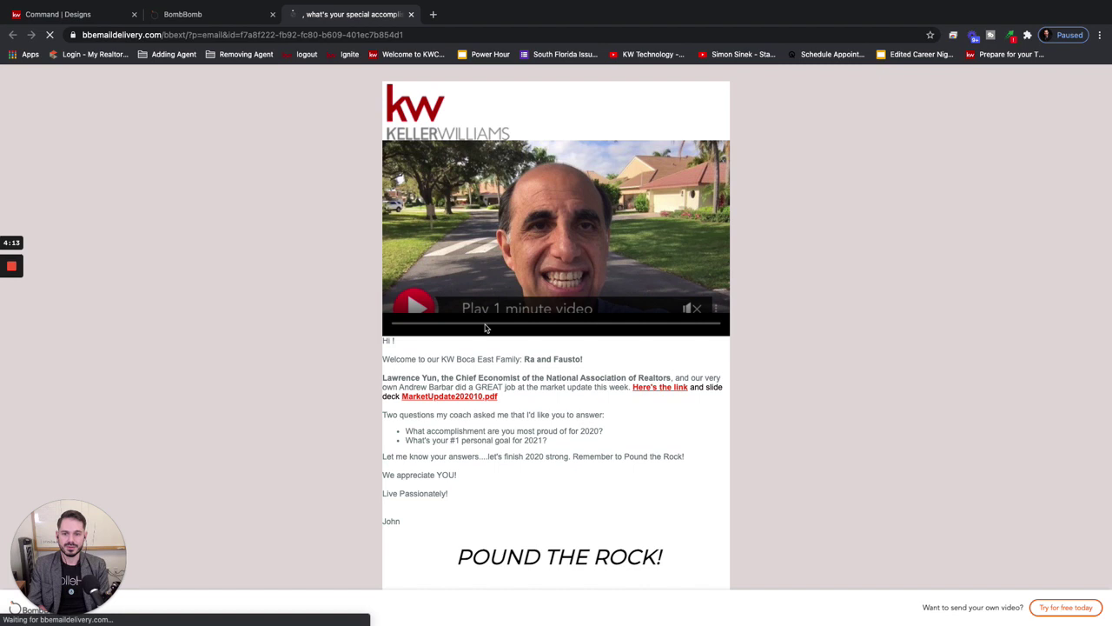
# - Open the preview's HTML page source, select all of it, and return to KW Command Designs
pyautogui.scroll(-3, 826, 409)
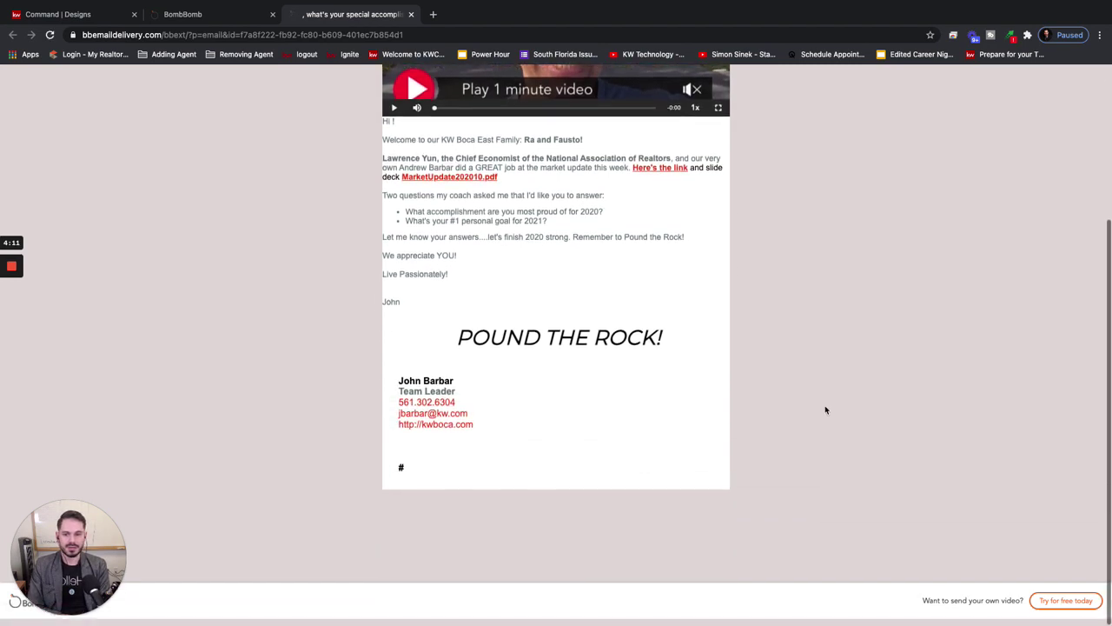
pyautogui.scroll(3, 825, 410)
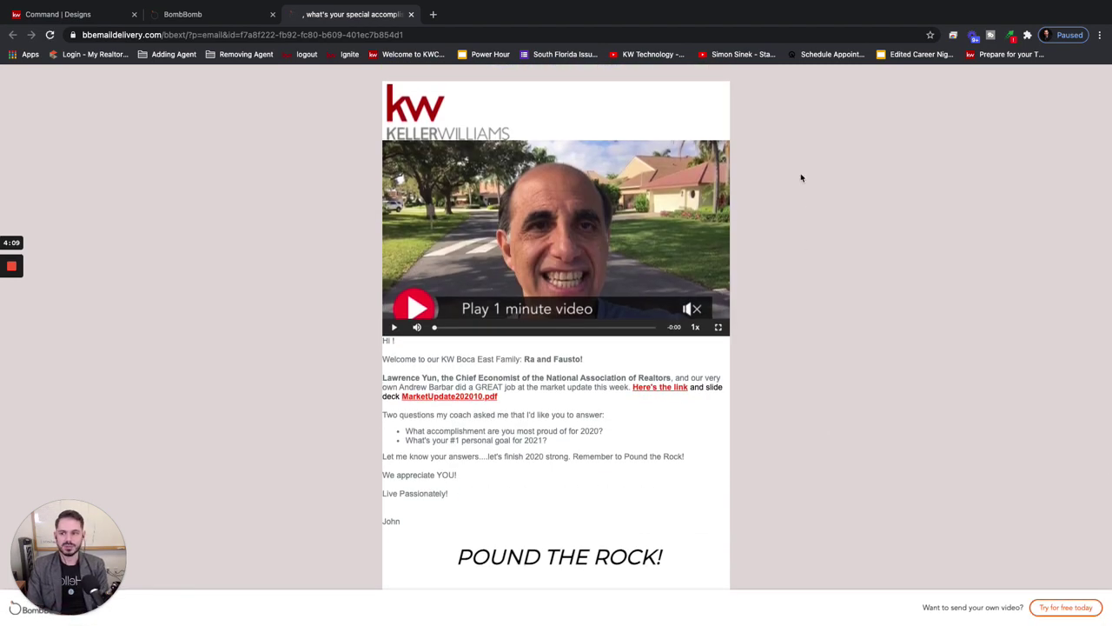
pyautogui.rightClick(801, 177)
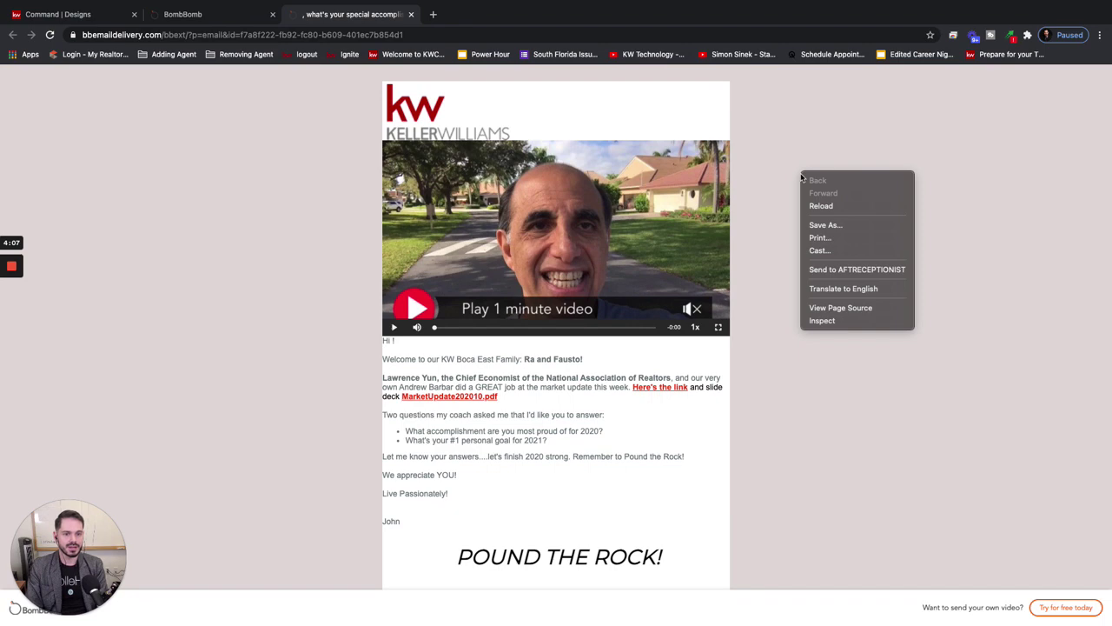
pyautogui.click(841, 309)
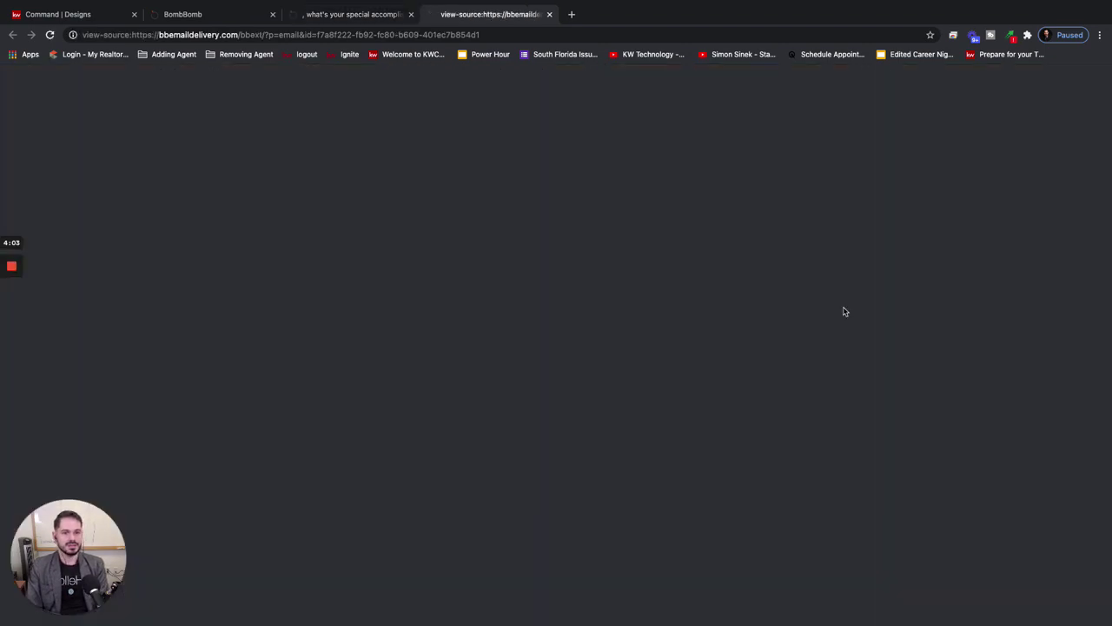
pyautogui.scroll(-15, 550, 415)
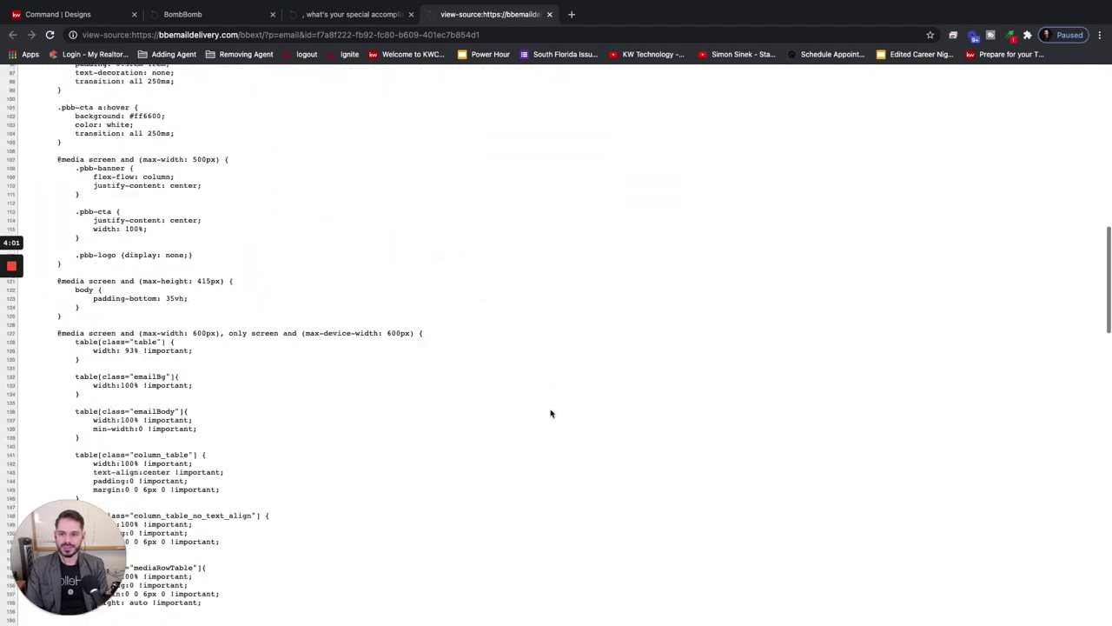
pyautogui.scroll(15, 550, 410)
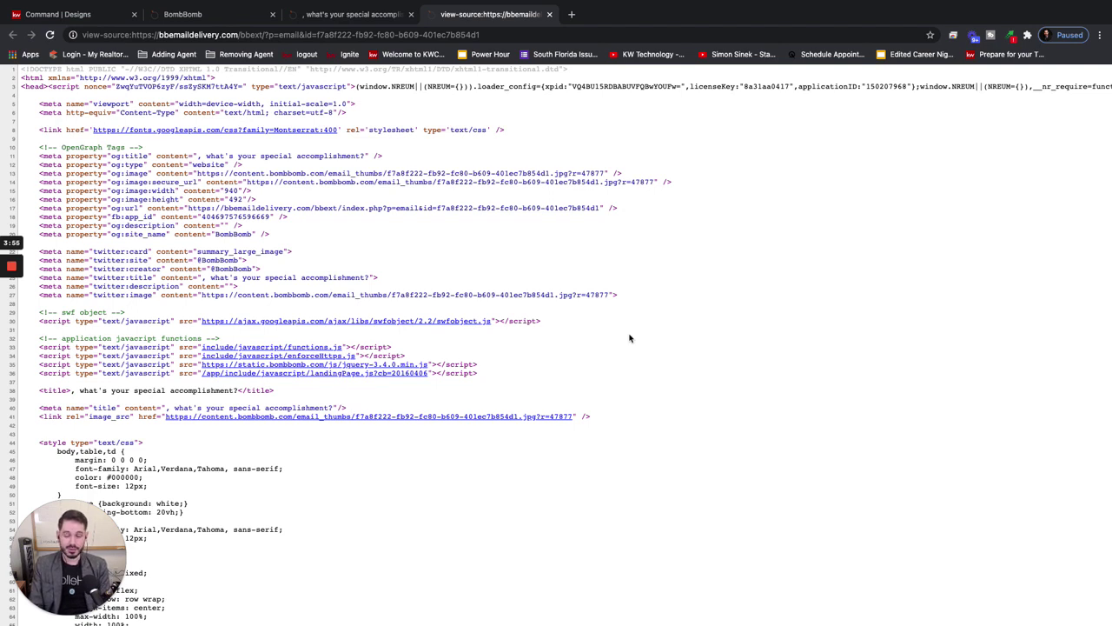
pyautogui.press('super+a')
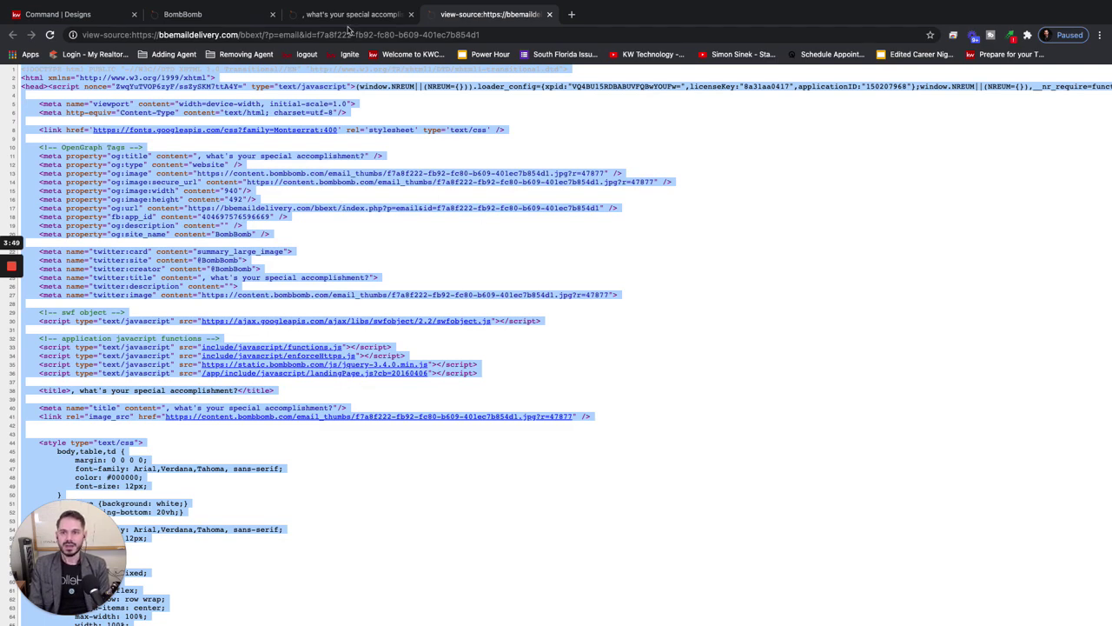
pyautogui.click(22, 24)
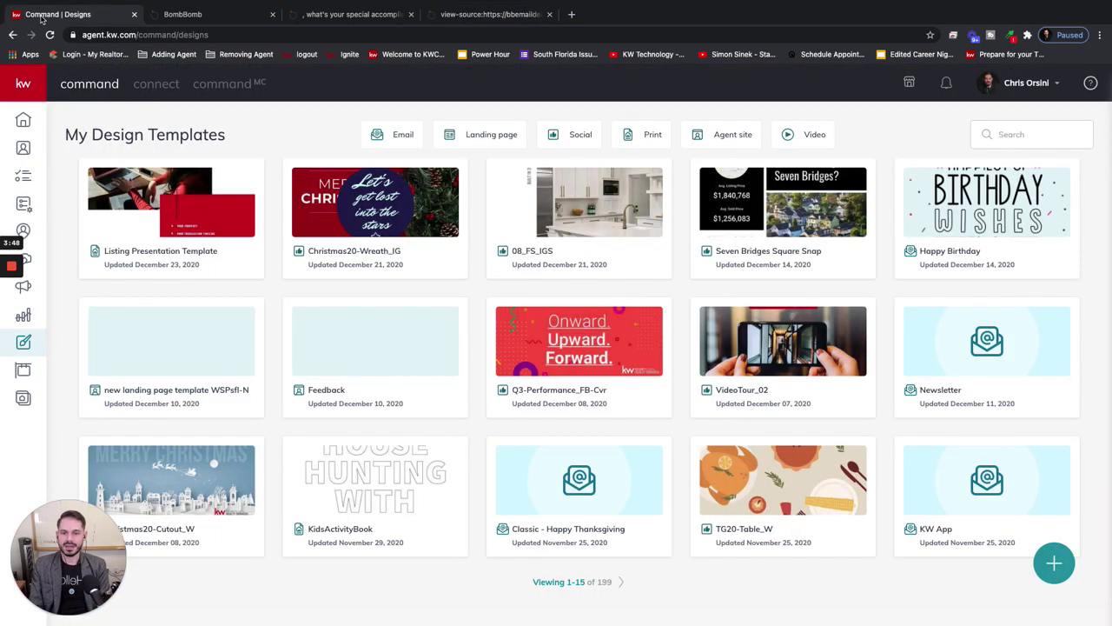
# - Create a new Email design and start it from Import HTML instead of a template
pyautogui.click(1054, 565)
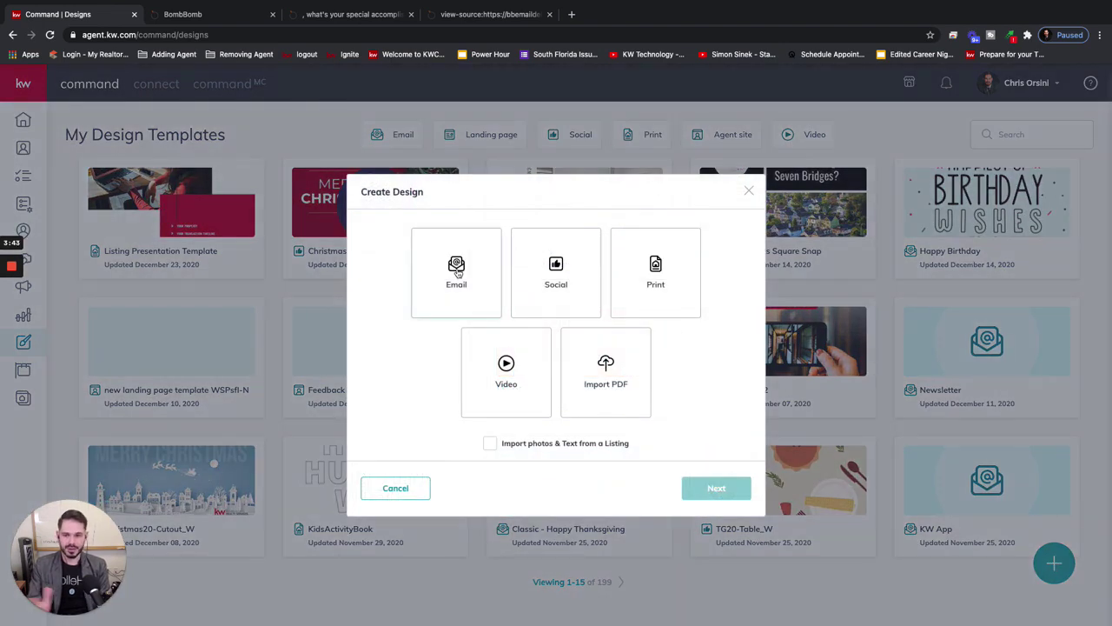
pyautogui.click(455, 291)
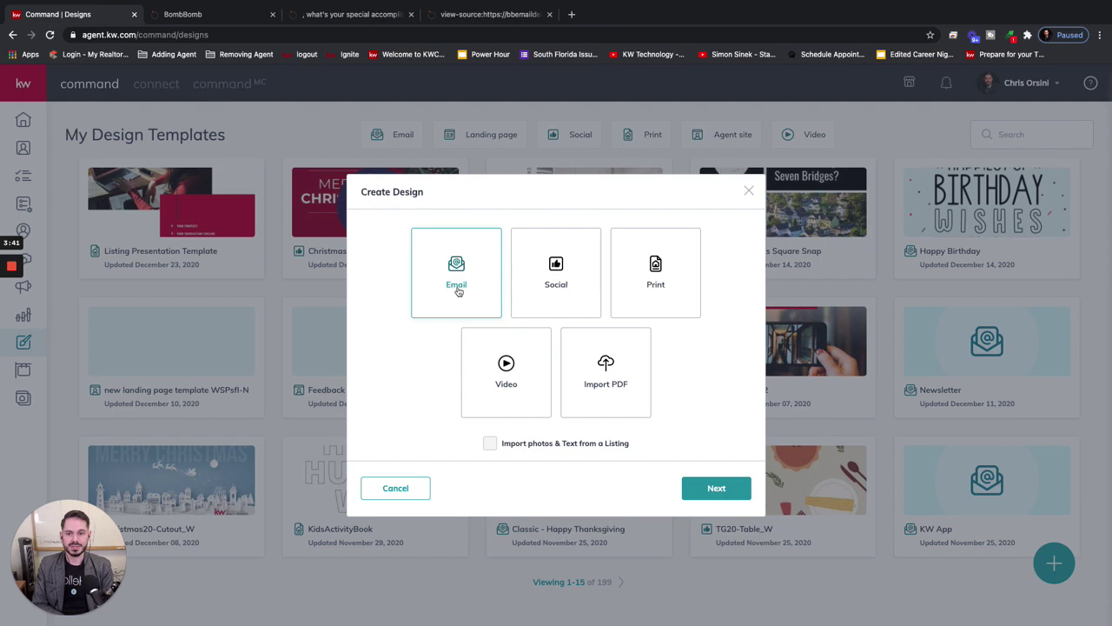
pyautogui.click(717, 489)
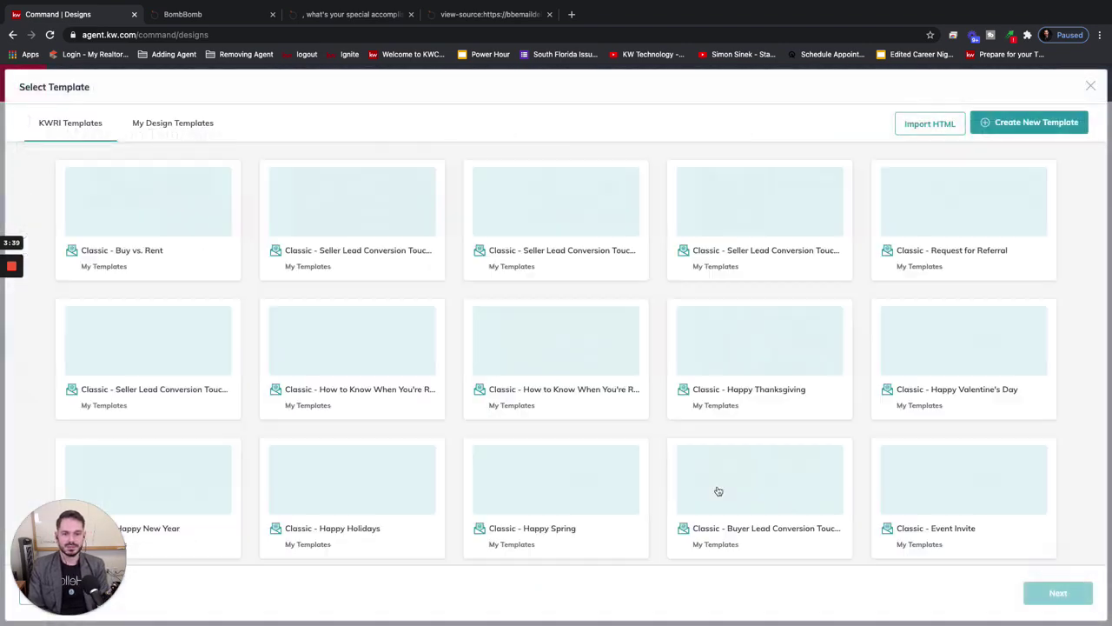
pyautogui.click(932, 128)
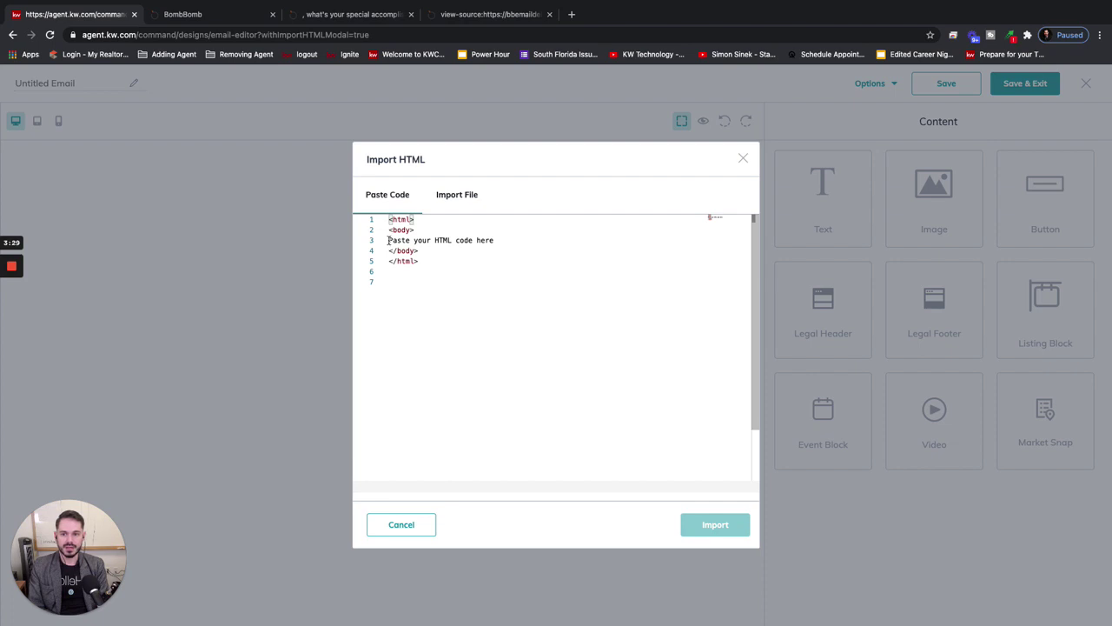
# - Replace the placeholder code with the copied BombBomb HTML and import it
pyautogui.moveTo(388, 240); pyautogui.dragTo(497, 241)
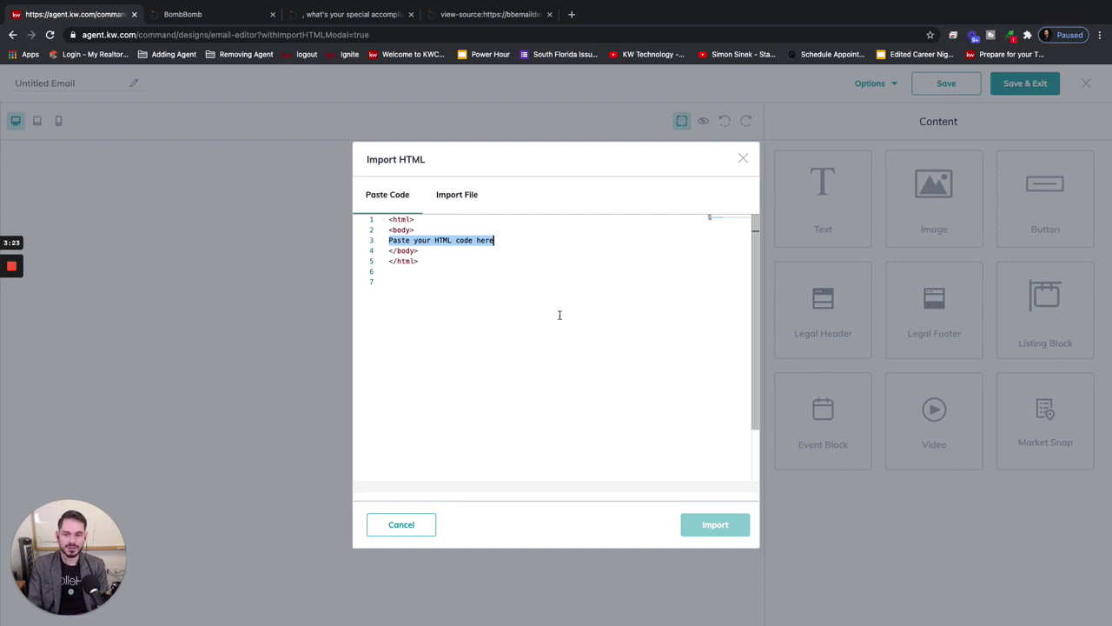
pyautogui.hotkey('ctrl', 'v')
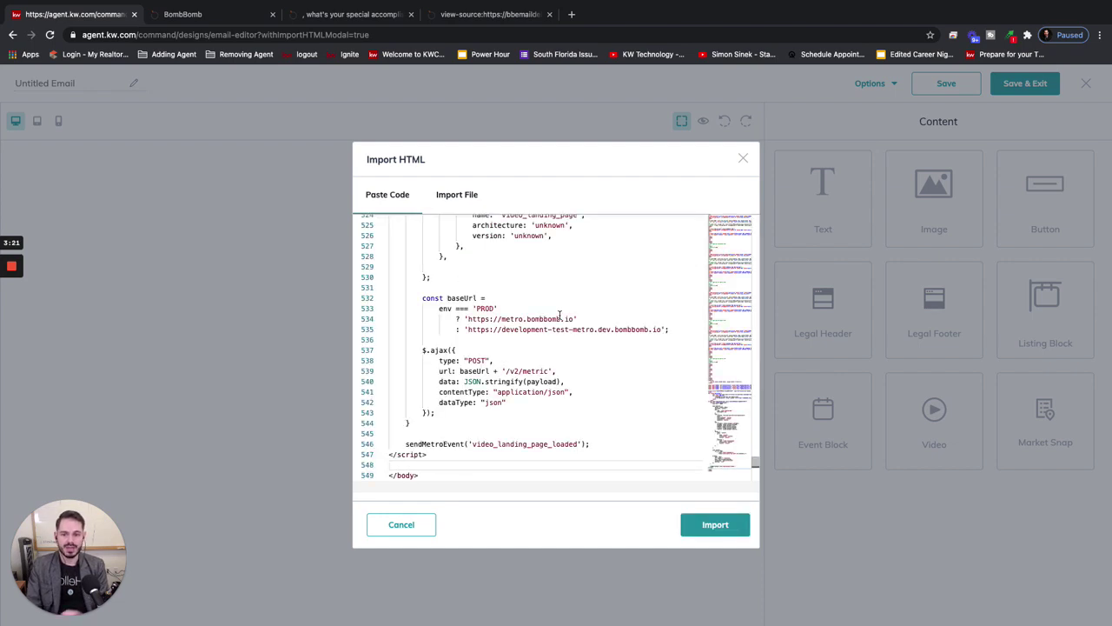
pyautogui.scroll(10, 560, 314)
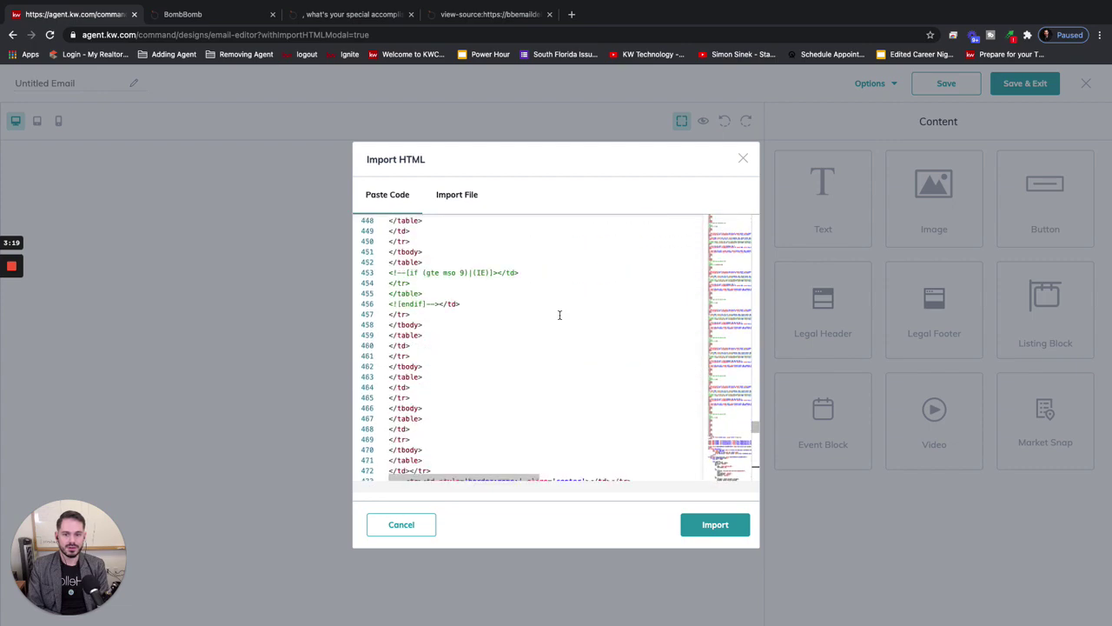
pyautogui.scroll(20, 559, 314)
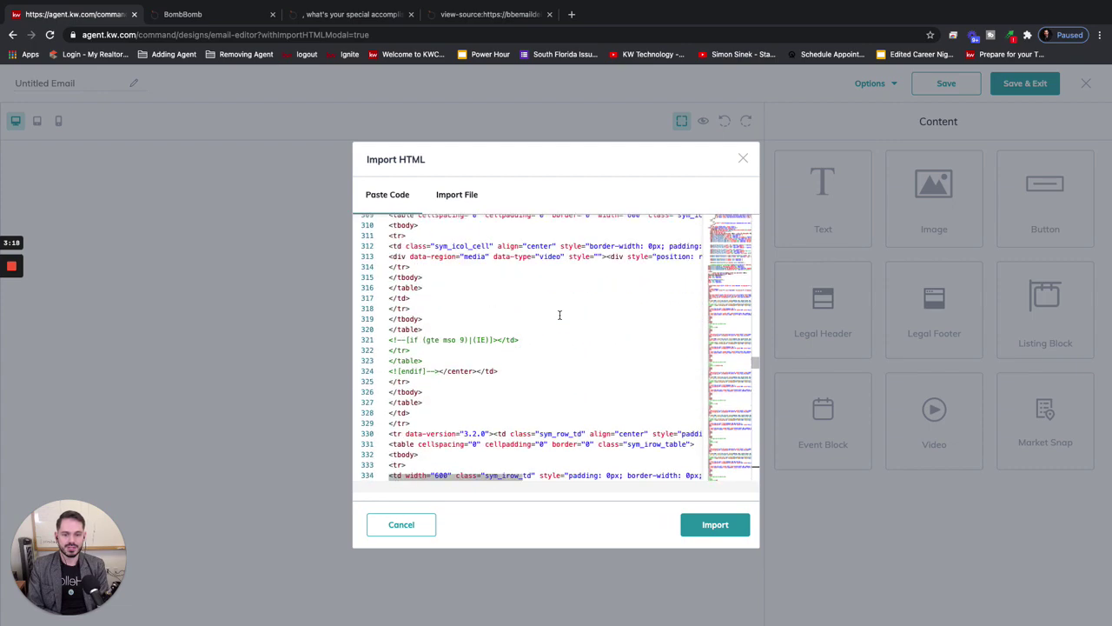
pyautogui.click(717, 527)
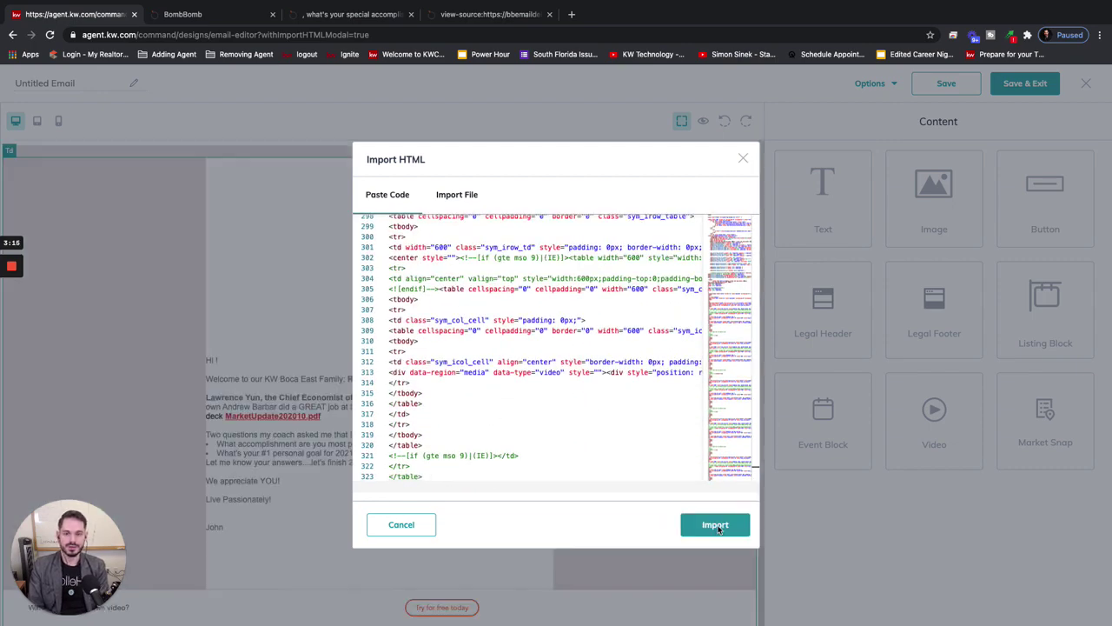
# - Delete the 'Try for free today' promo, the BombBomb branding block and the empty bottom box
pyautogui.scroll(-3, 436, 397)
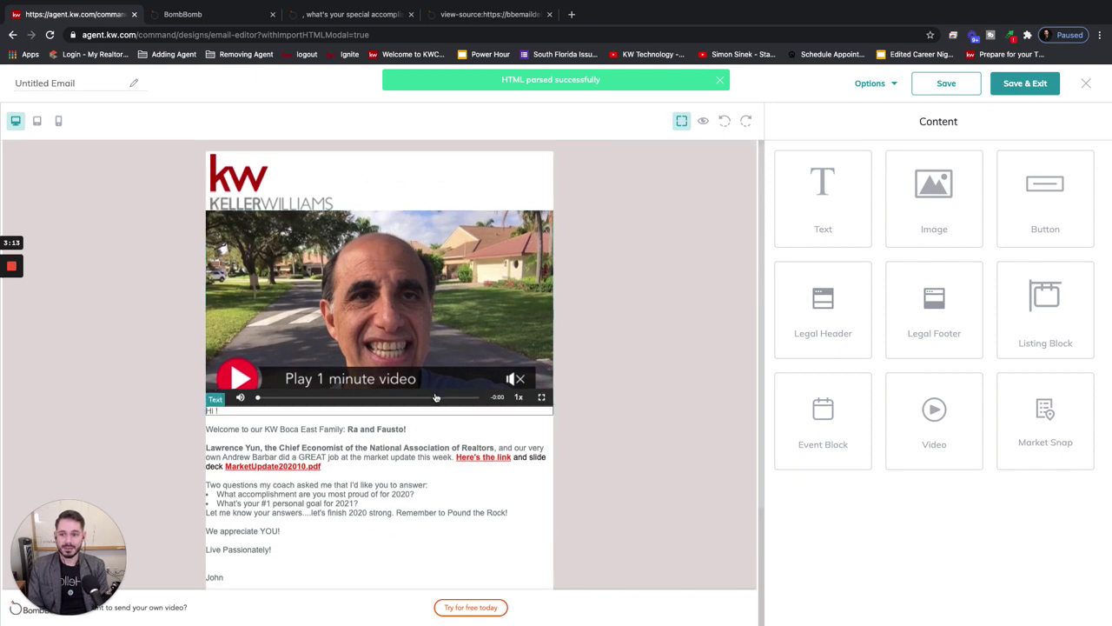
pyautogui.scroll(-1, 436, 397)
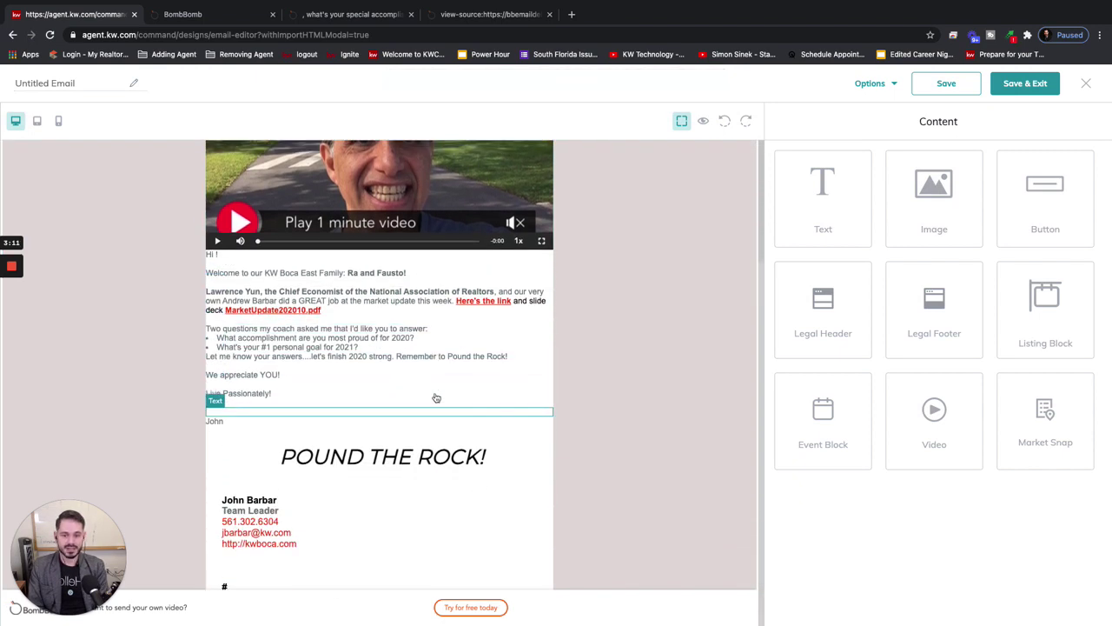
pyautogui.scroll(1, 436, 397)
pyautogui.scroll(-1, 434, 394)
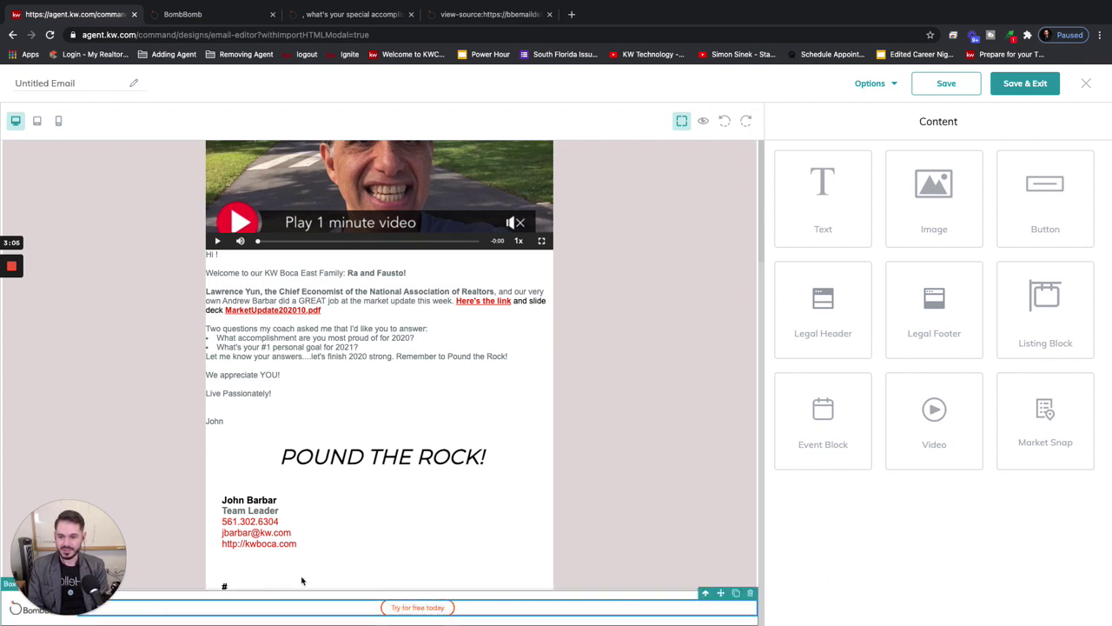
pyautogui.click(749, 593)
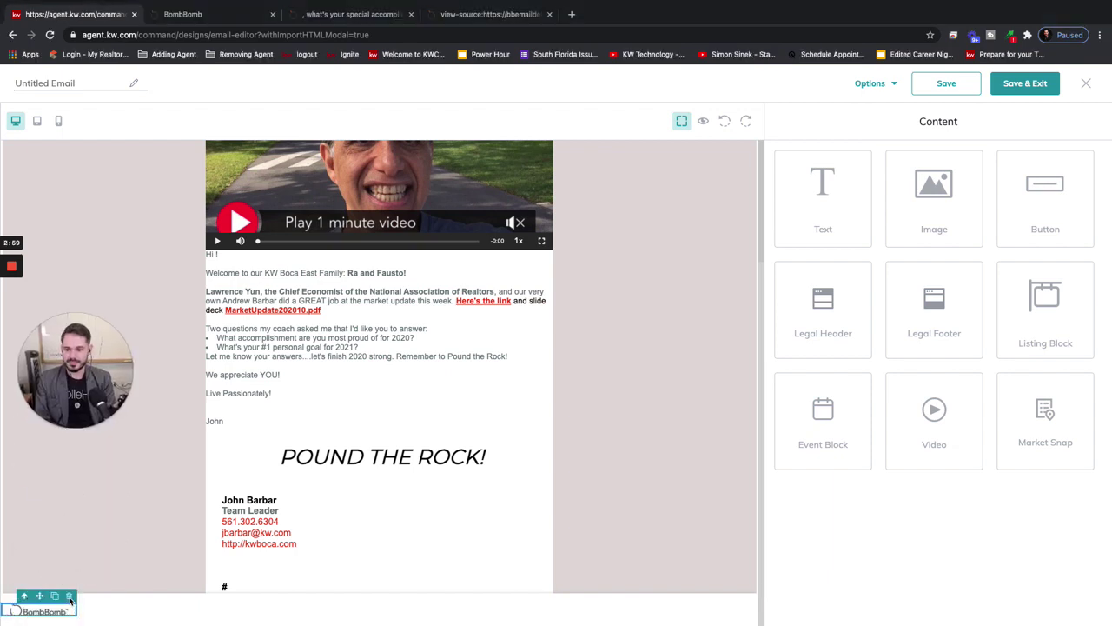
pyautogui.click(70, 598)
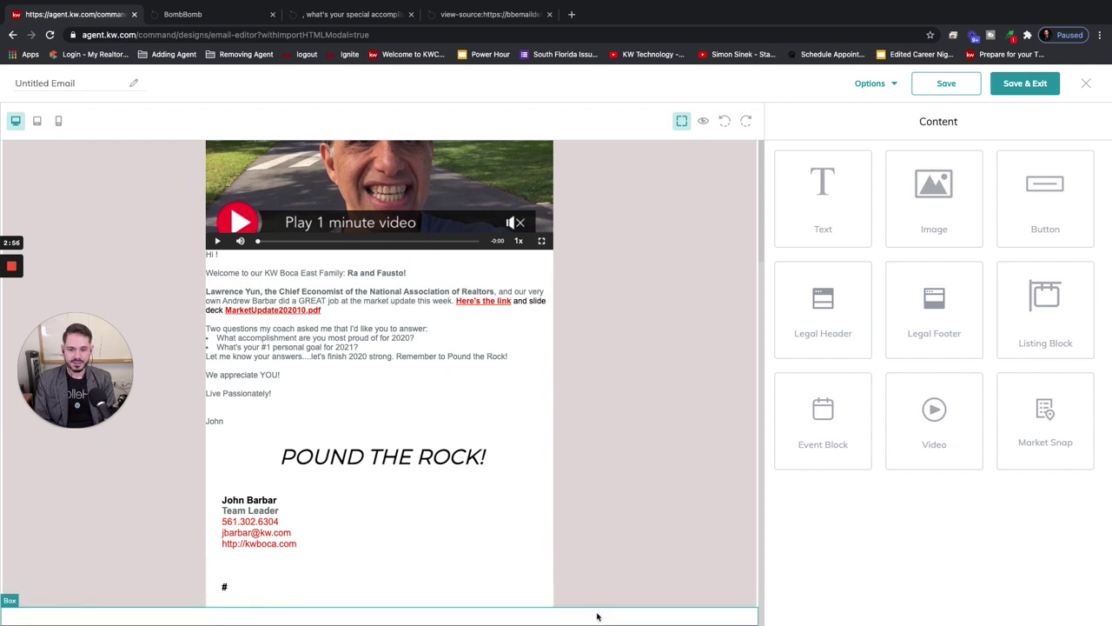
pyautogui.click(752, 601)
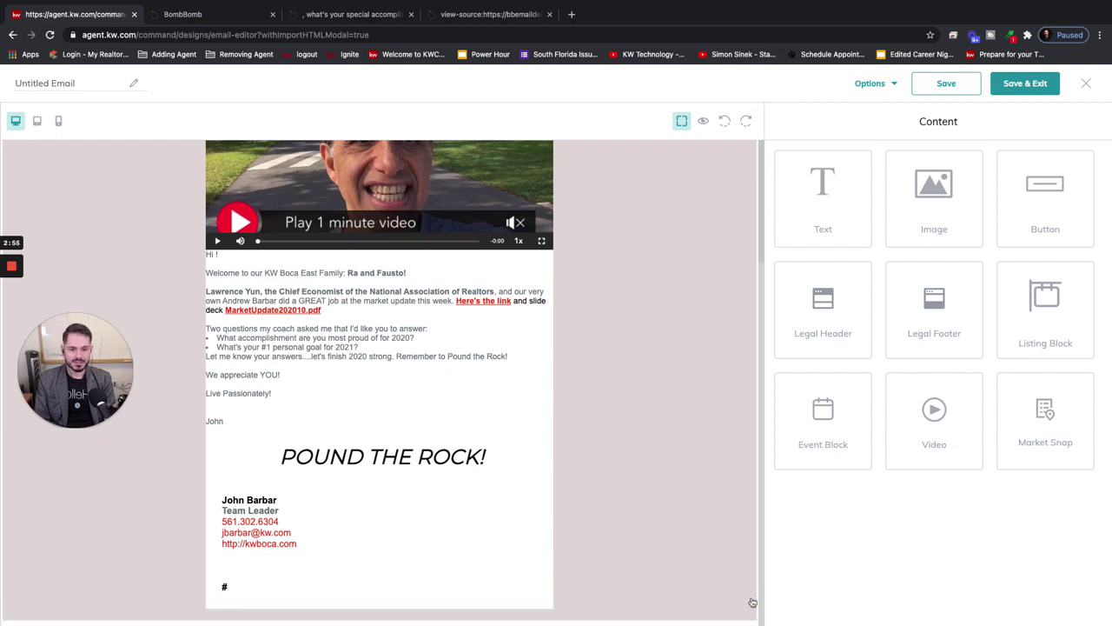
pyautogui.scroll(1, 658, 310)
pyautogui.scroll(-1, 658, 311)
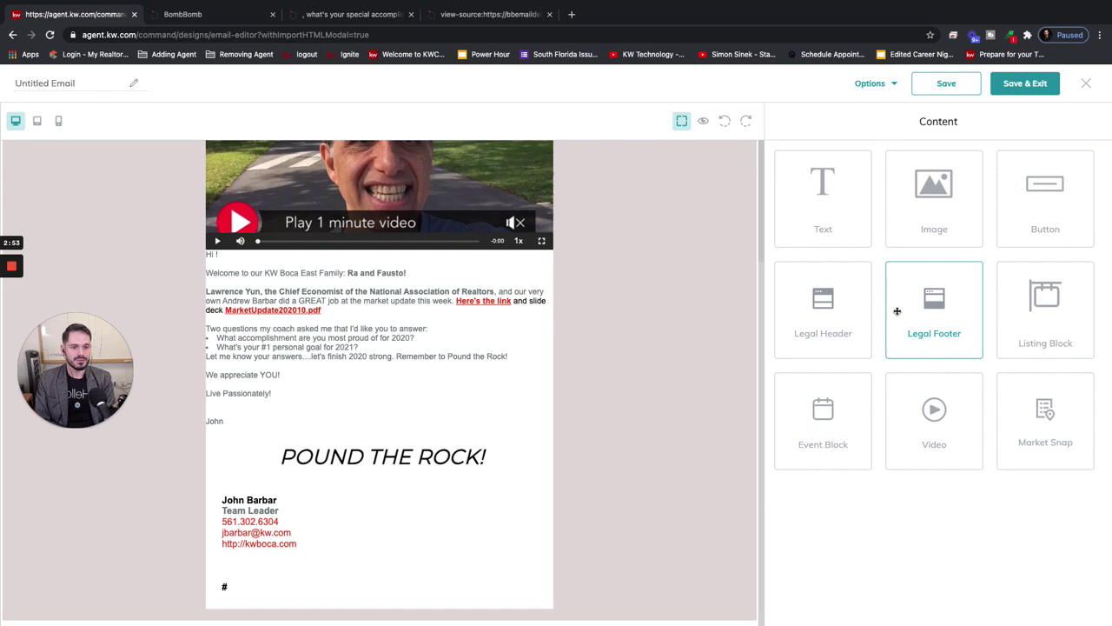
# - Add the Legal Footer below the email and open the 'Hi' greeting under the video for editing
pyautogui.moveTo(897, 310); pyautogui.dragTo(614, 507)
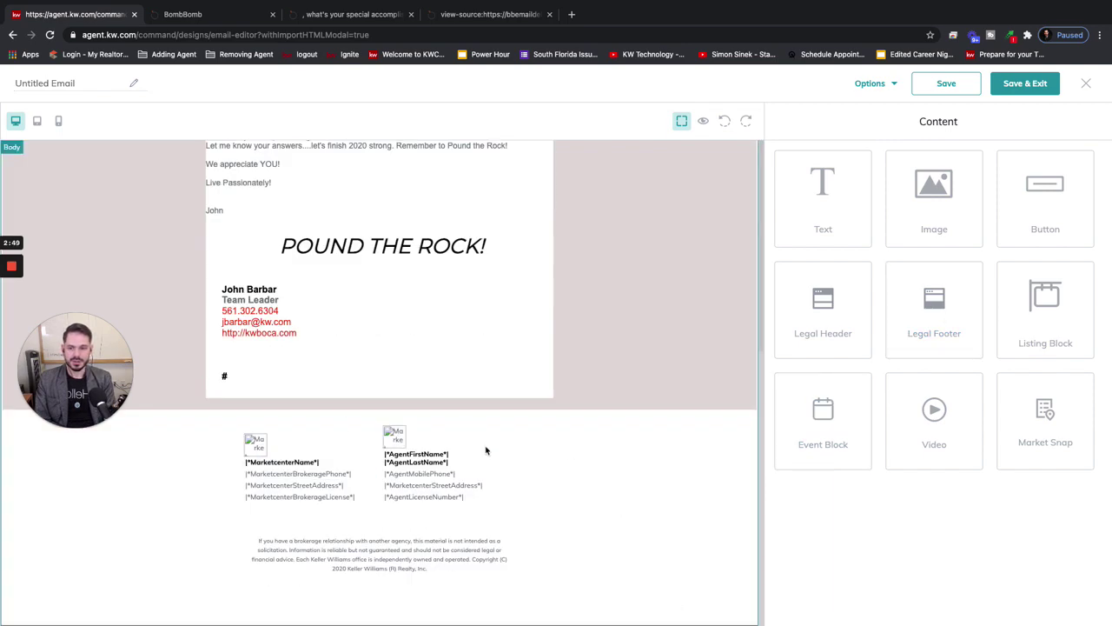
pyautogui.scroll(5, 485, 449)
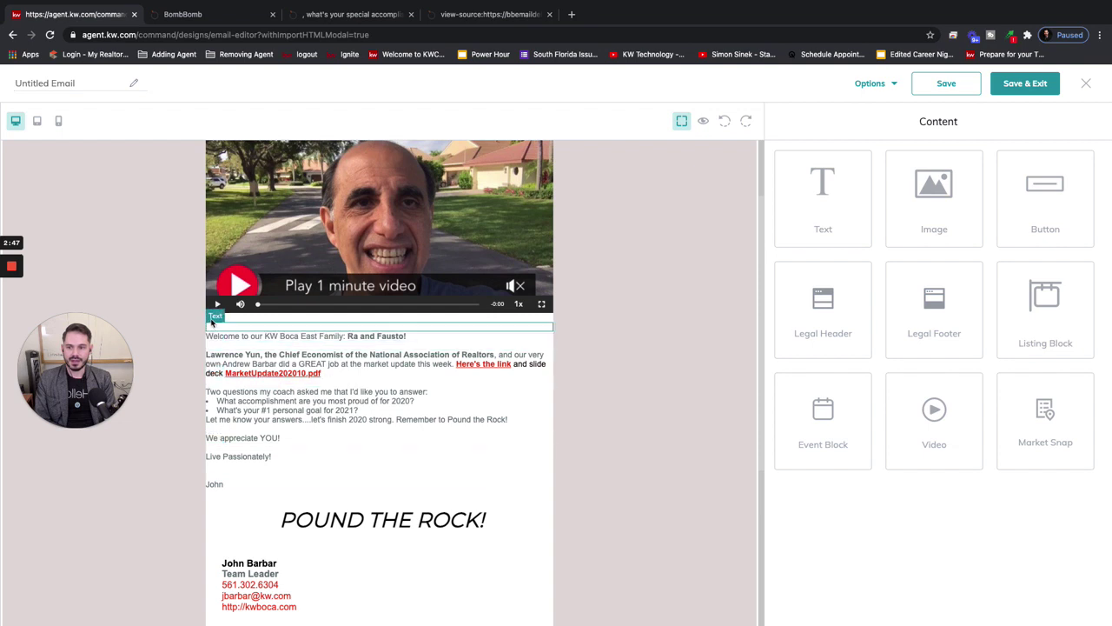
pyautogui.click(216, 322)
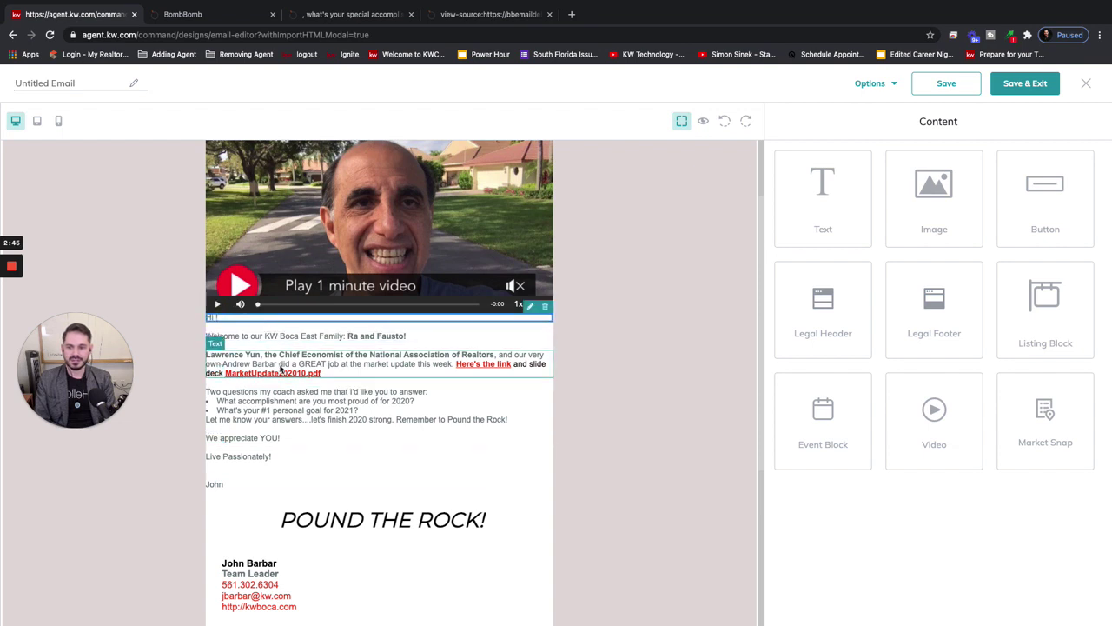
pyautogui.write('Hi')
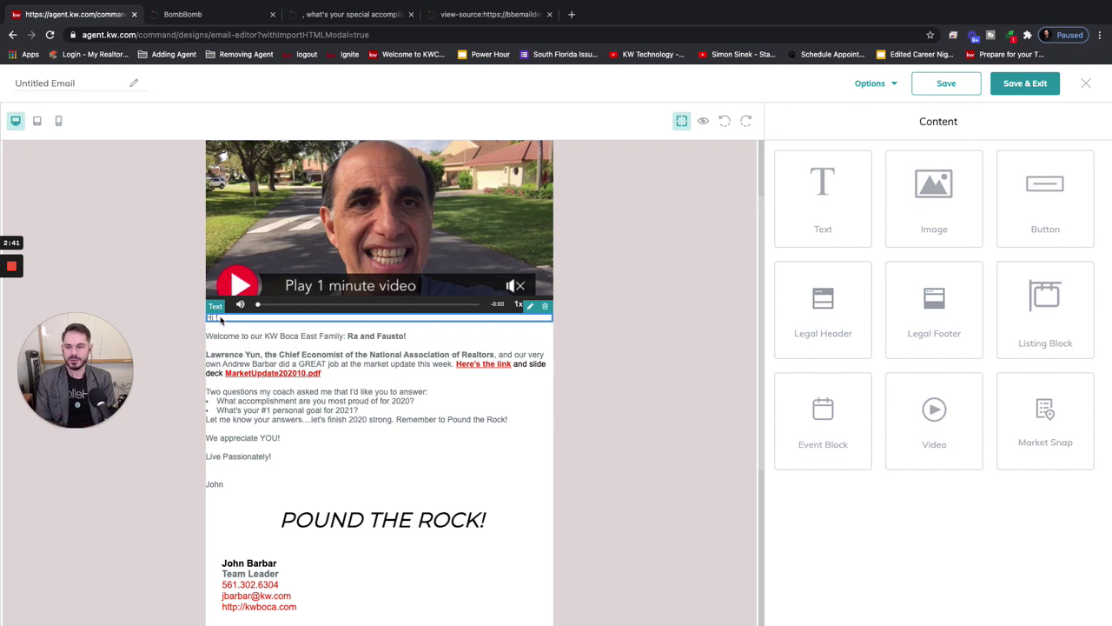
pyautogui.click(216, 317)
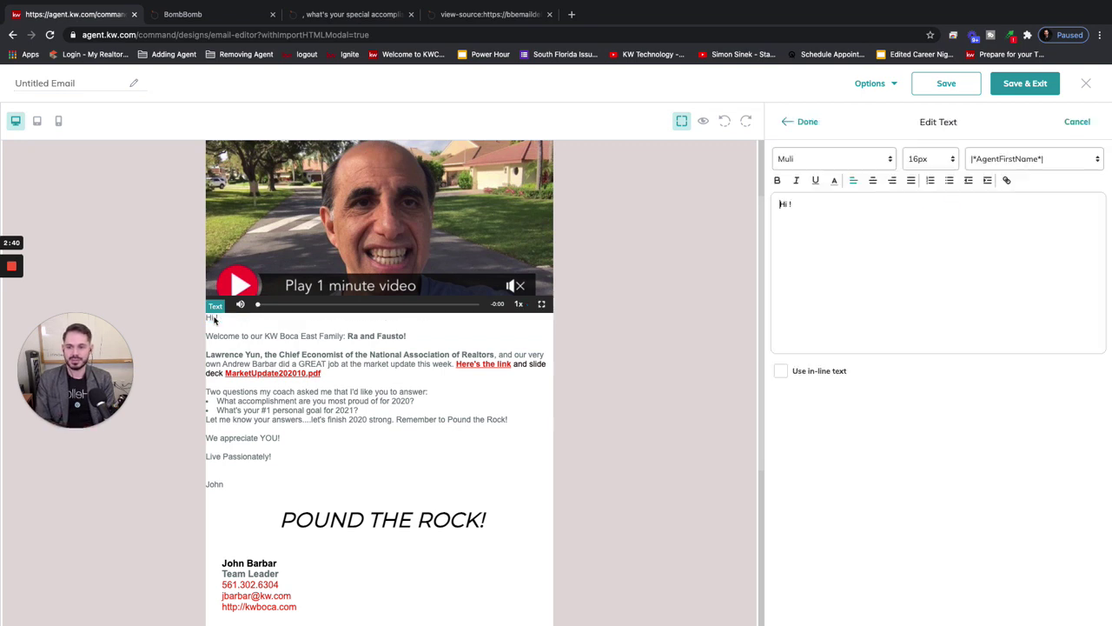
# - Insert the |*ContactFirstName*| merge field right after 'Hi' in the greeting and finish editing
pyautogui.click(792, 236)
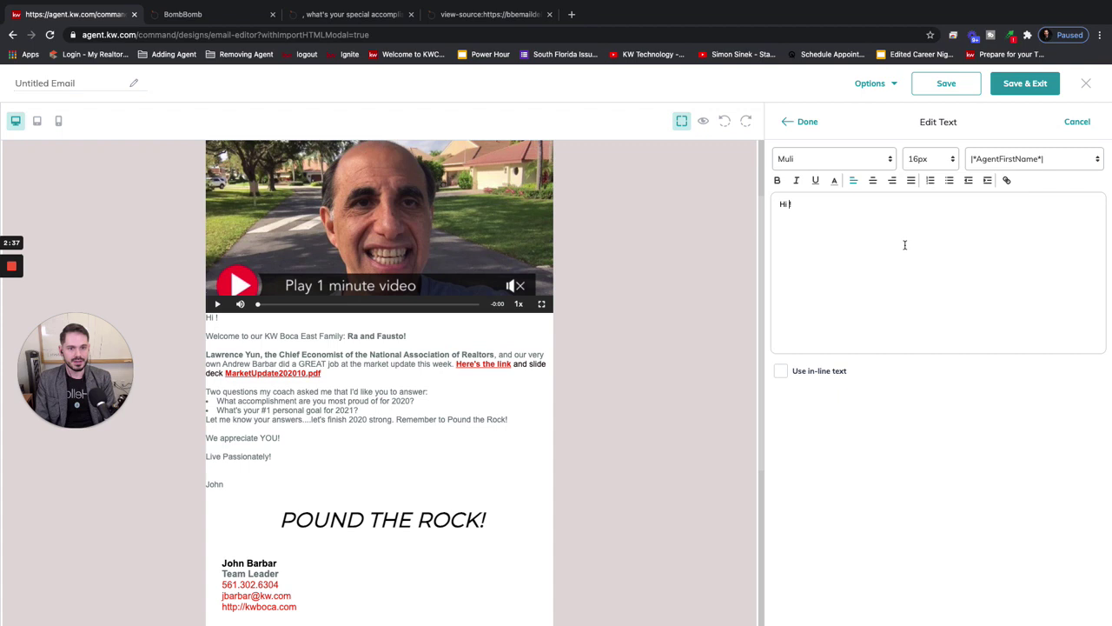
pyautogui.click(1087, 162)
pyautogui.scroll(-8, 1049, 288)
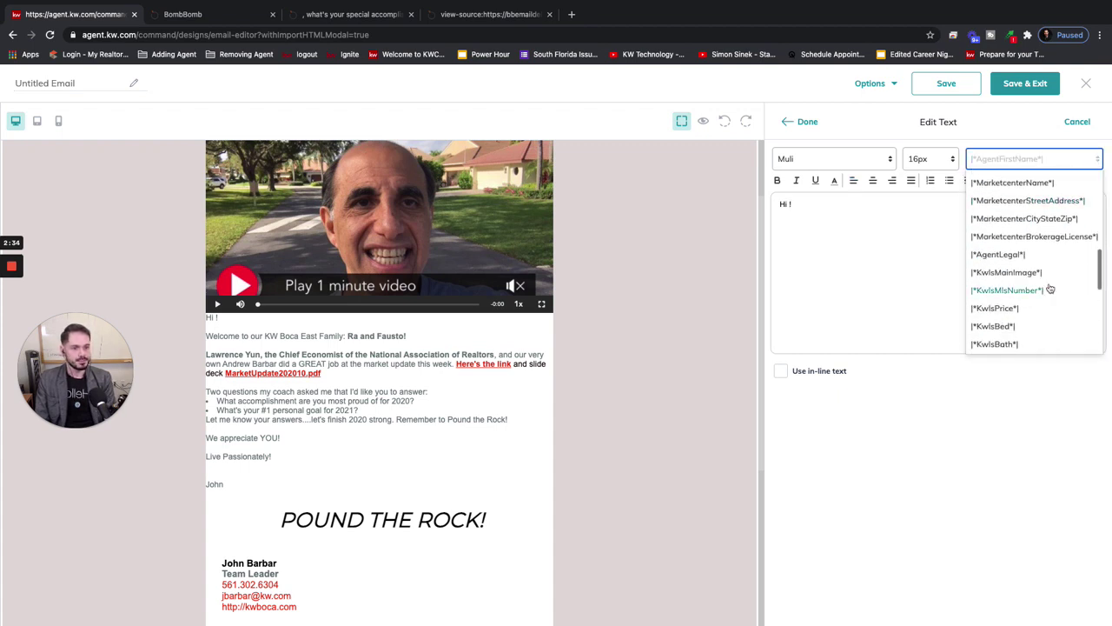
pyautogui.scroll(-3, 1050, 287)
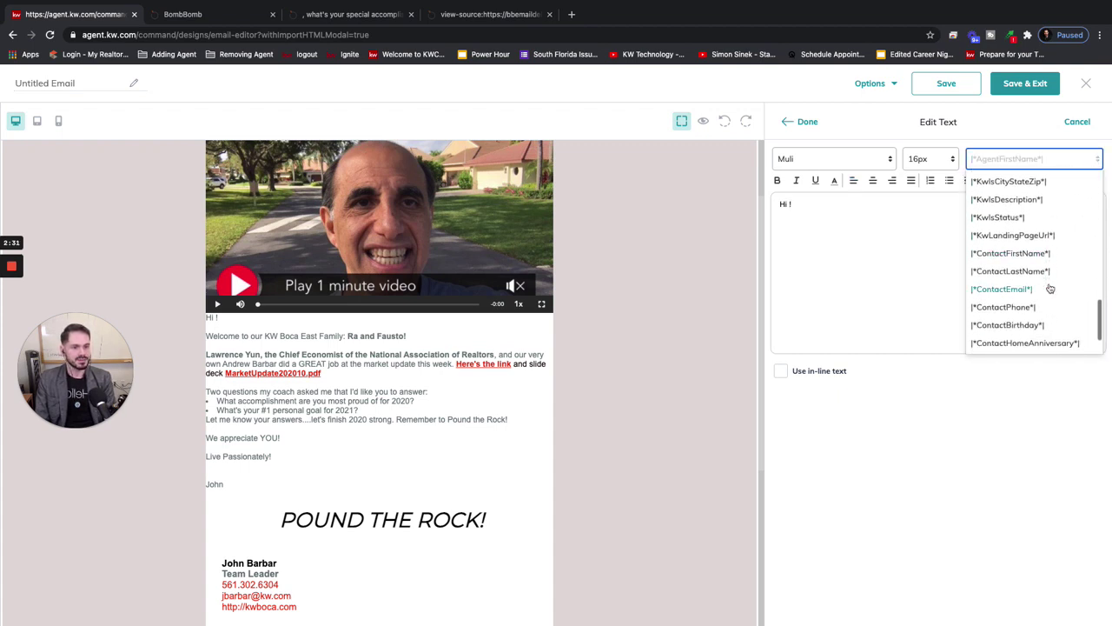
pyautogui.click(1011, 252)
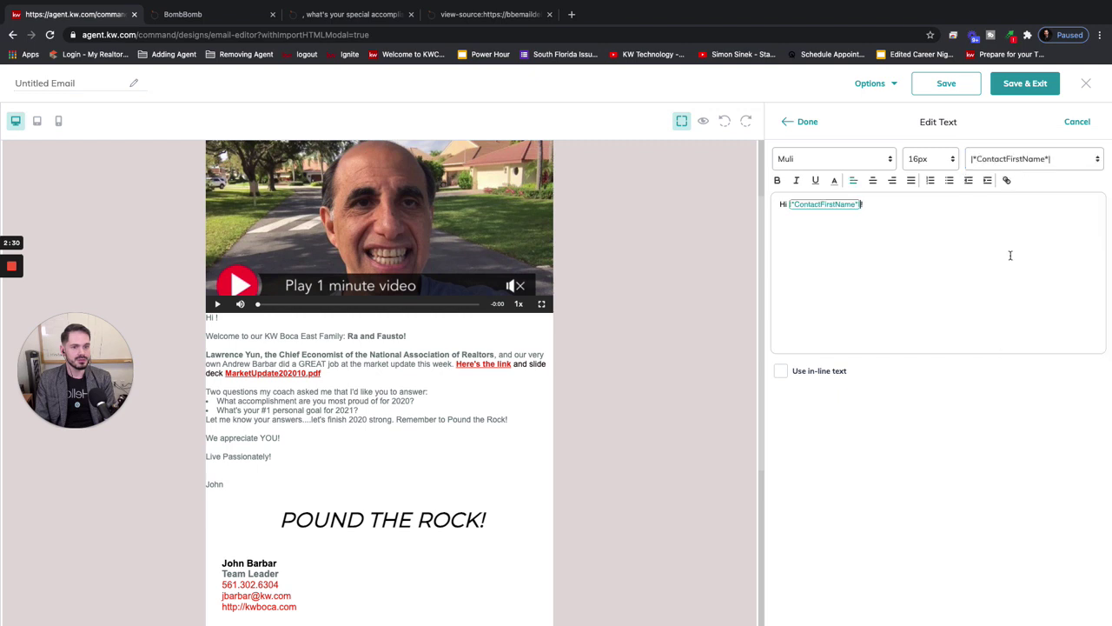
pyautogui.click(795, 124)
pyautogui.scroll(2, 485, 390)
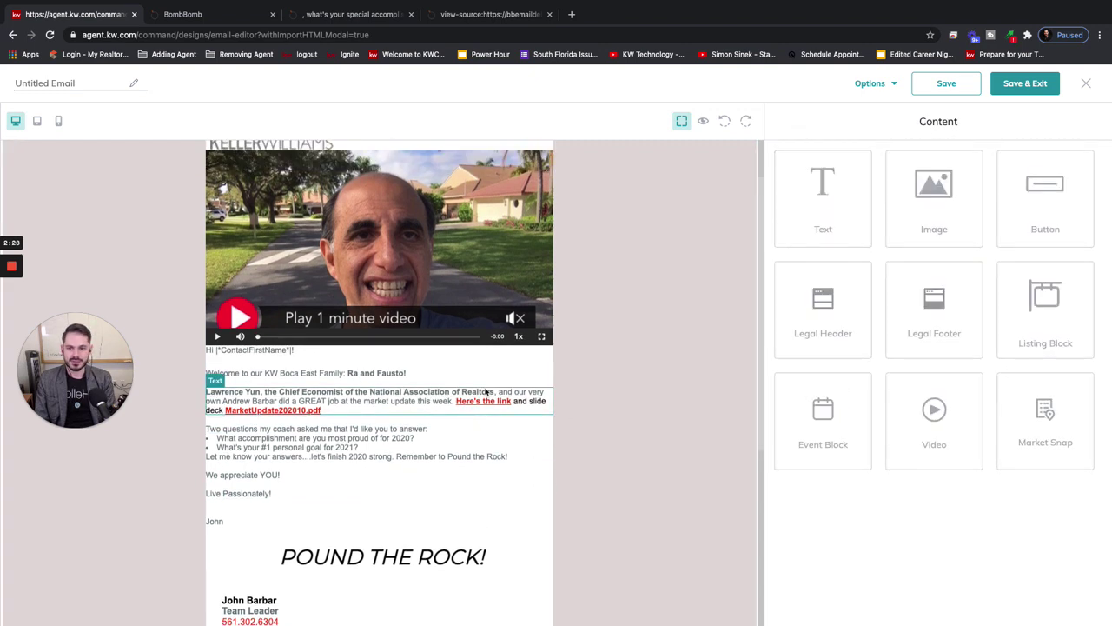